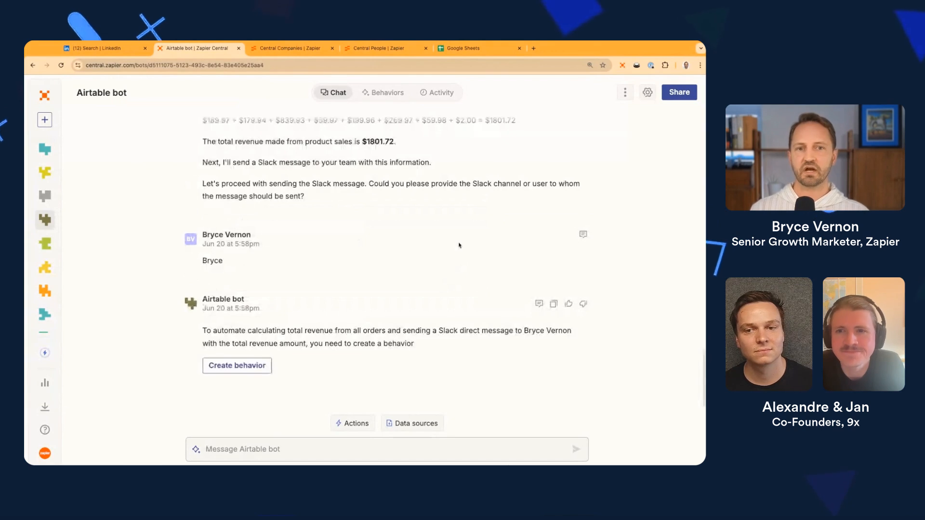
Switch the Airtable bot from its chat conversation to its empty Behaviors page
scroll(418, 288, up, 1)
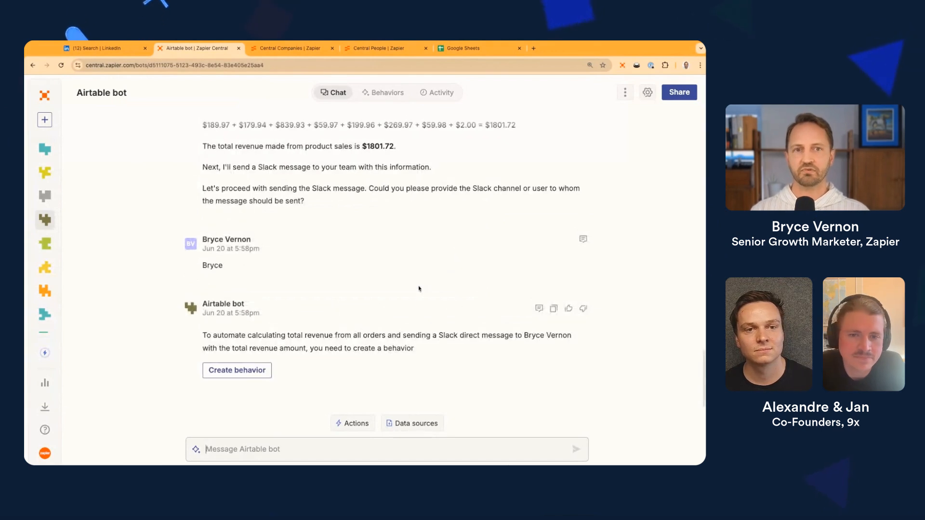
scroll(419, 289, up, 4)
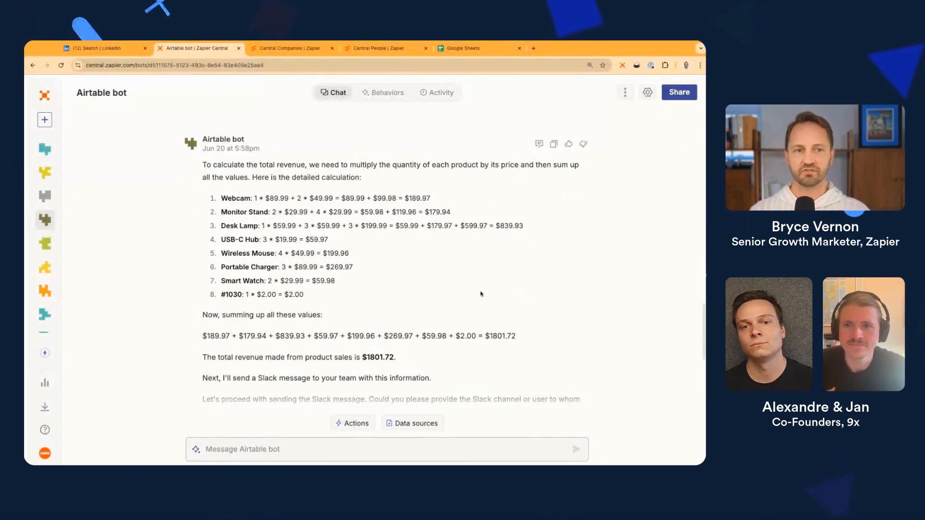
scroll(459, 288, up, 3)
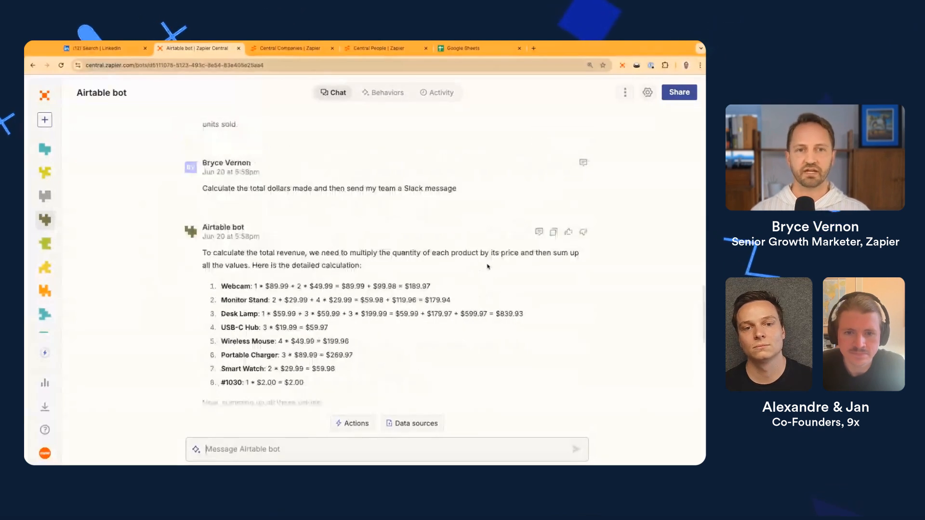
scroll(490, 267, down, 1)
scroll(535, 287, down, 1)
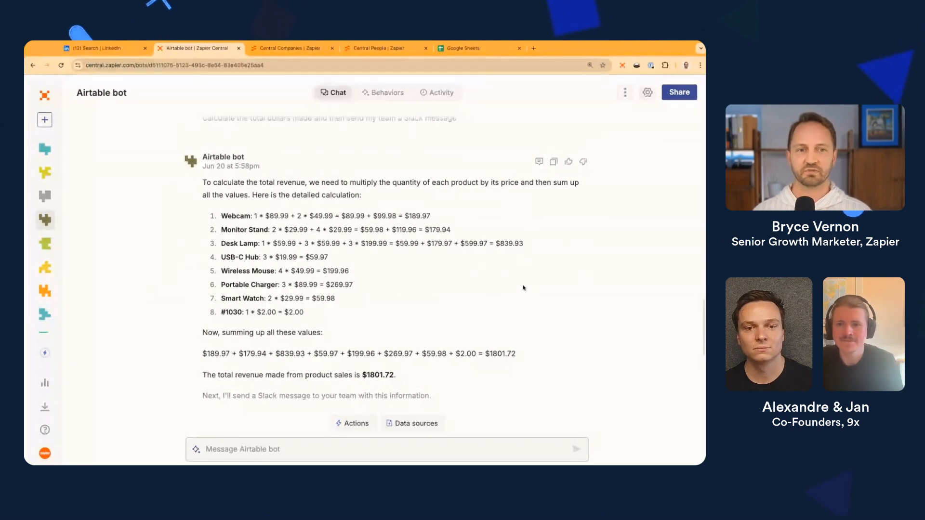
scroll(523, 288, down, 1)
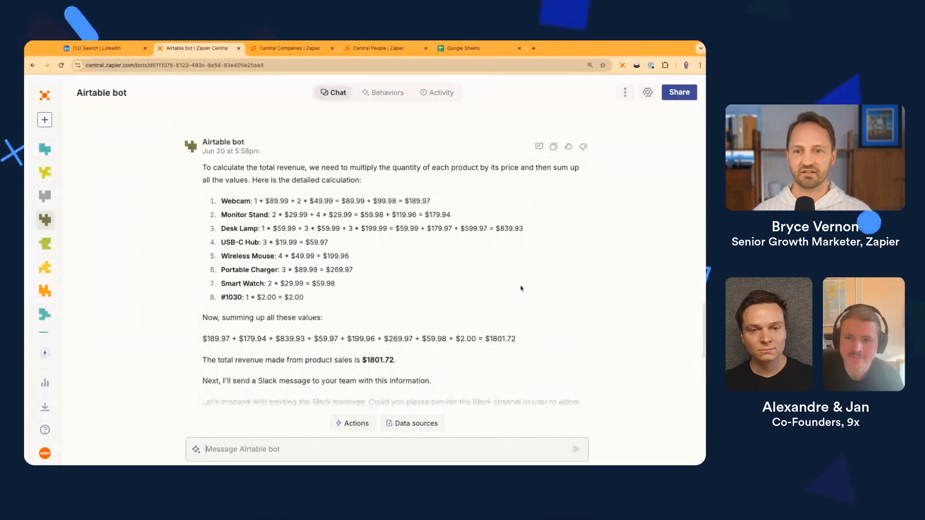
scroll(520, 288, down, 1)
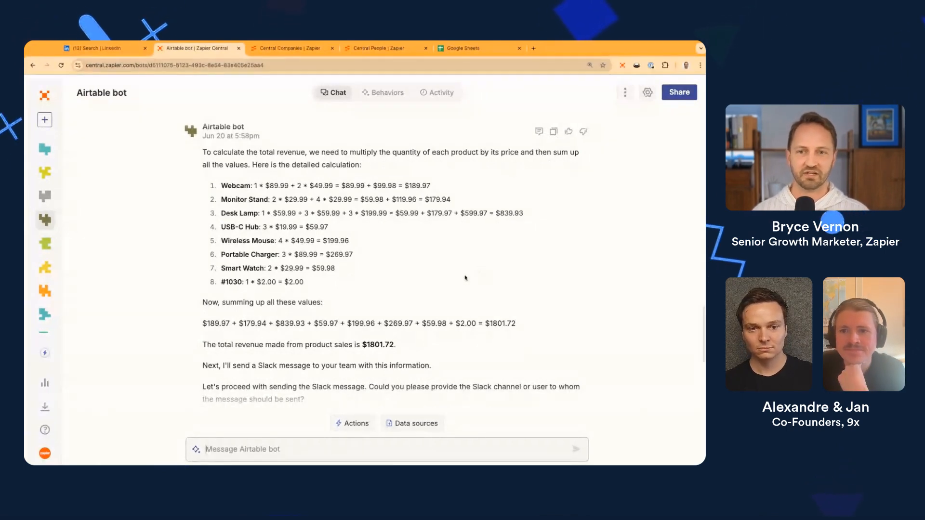
scroll(457, 279, down, 2)
scroll(456, 282, down, 1)
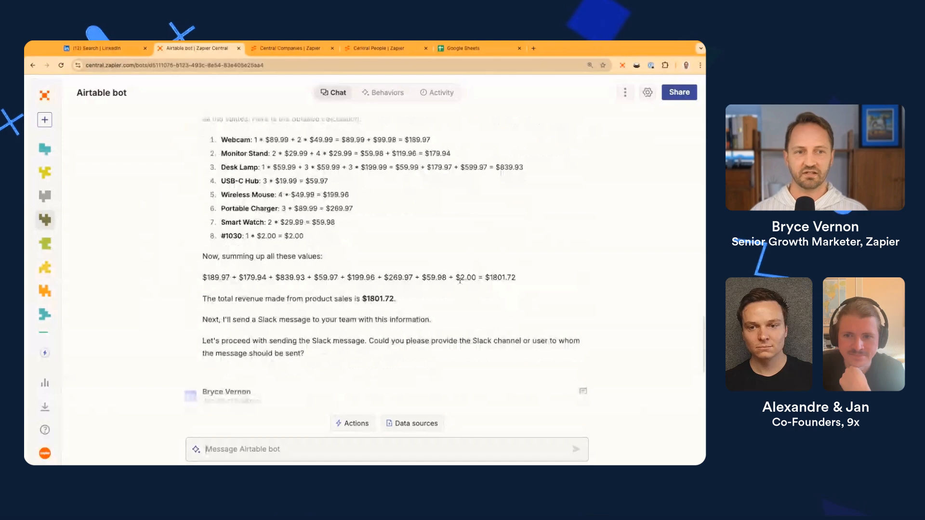
scroll(460, 280, down, 1)
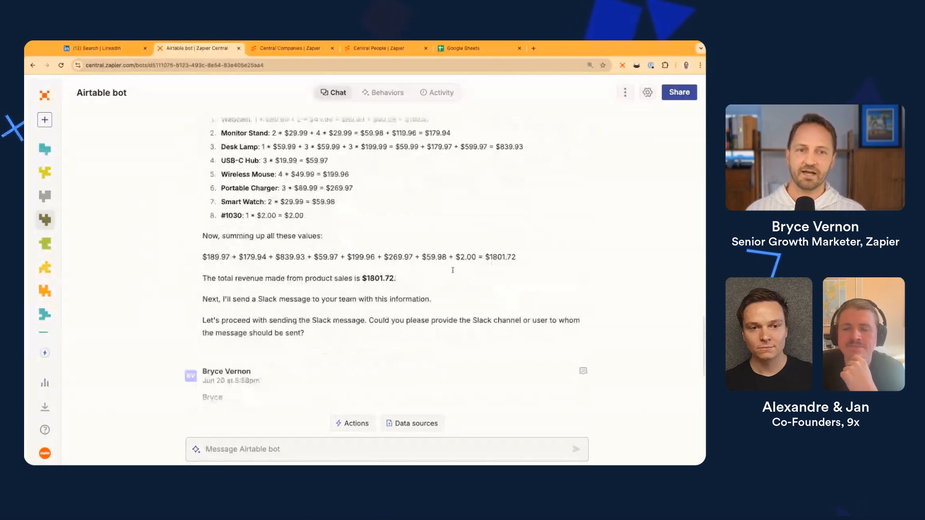
scroll(452, 270, down, 1)
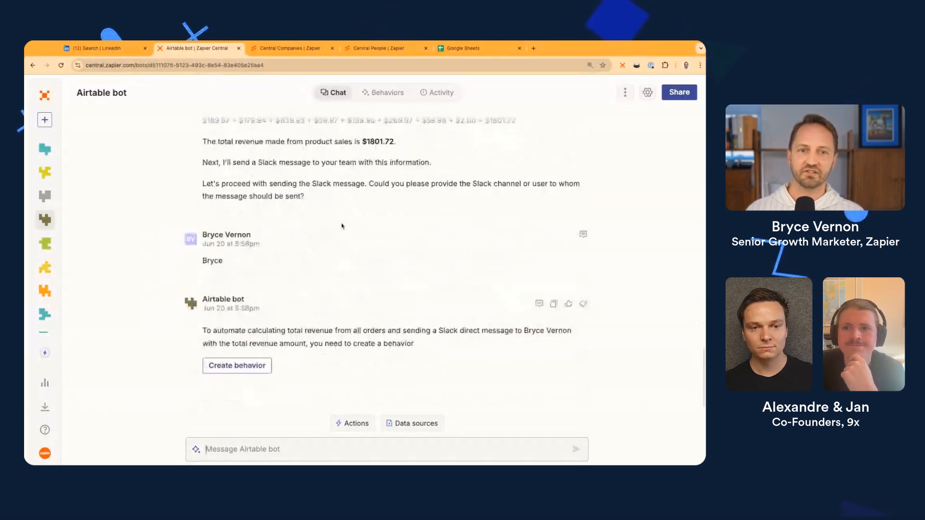
scroll(370, 187, up, 1)
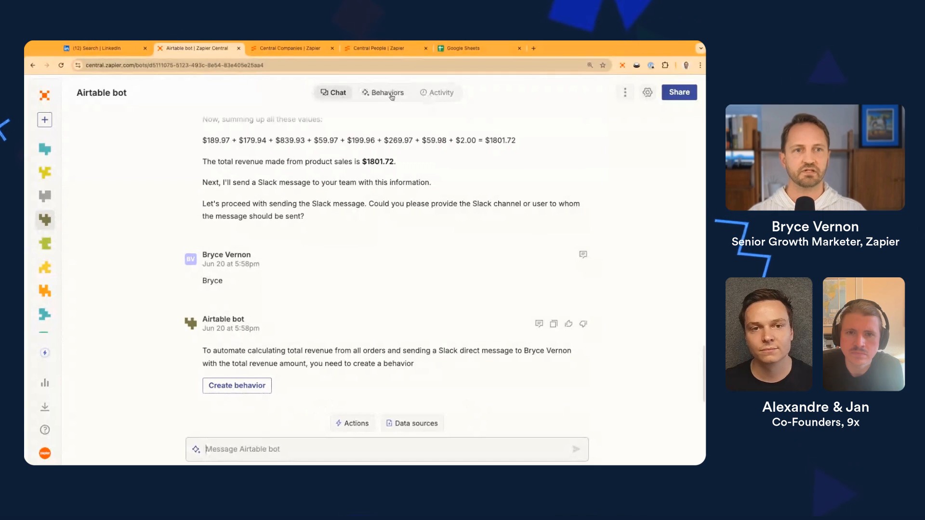
click(391, 94)
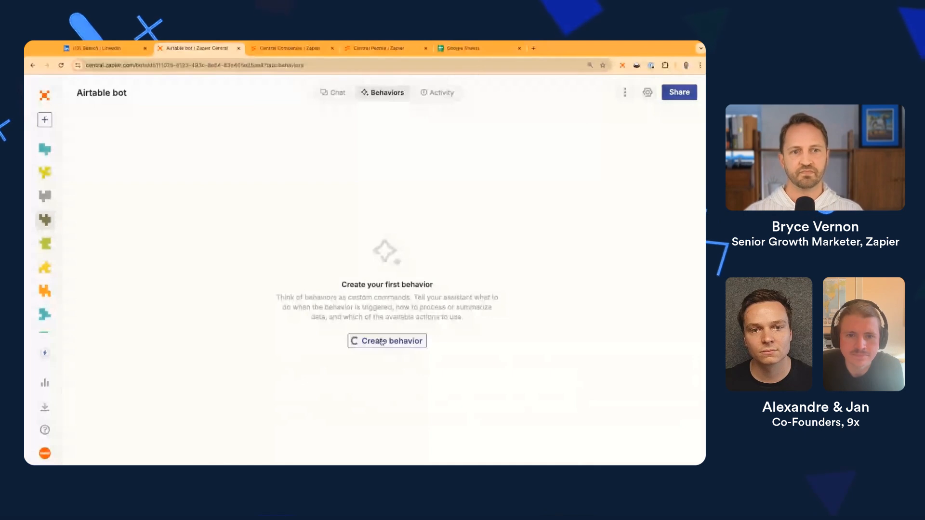
Create a new behavior with a Schedule by Zapier Every Week trigger for Friday at 10:00 AM
click(379, 341)
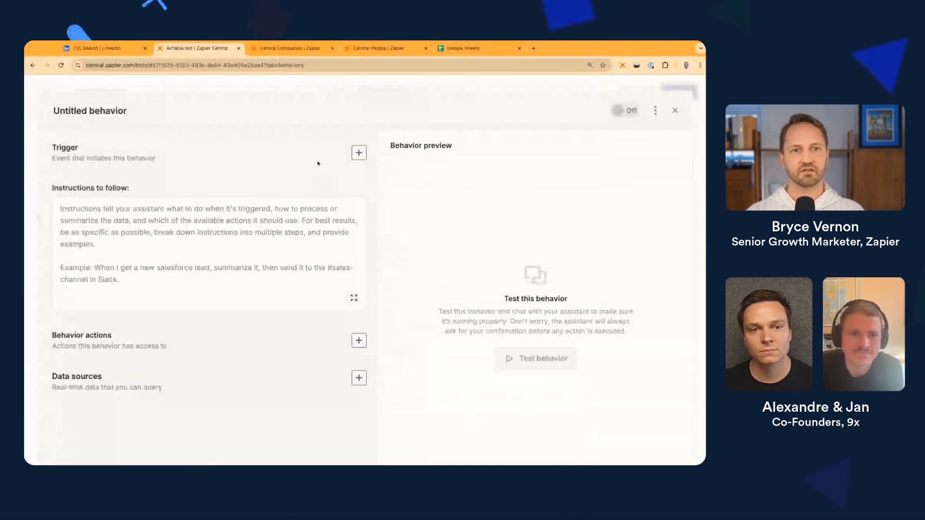
click(359, 155)
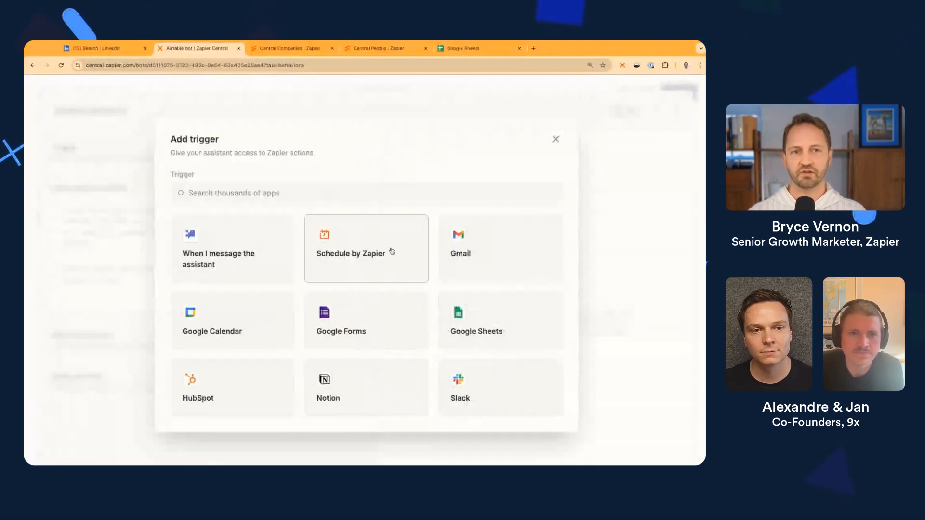
click(363, 260)
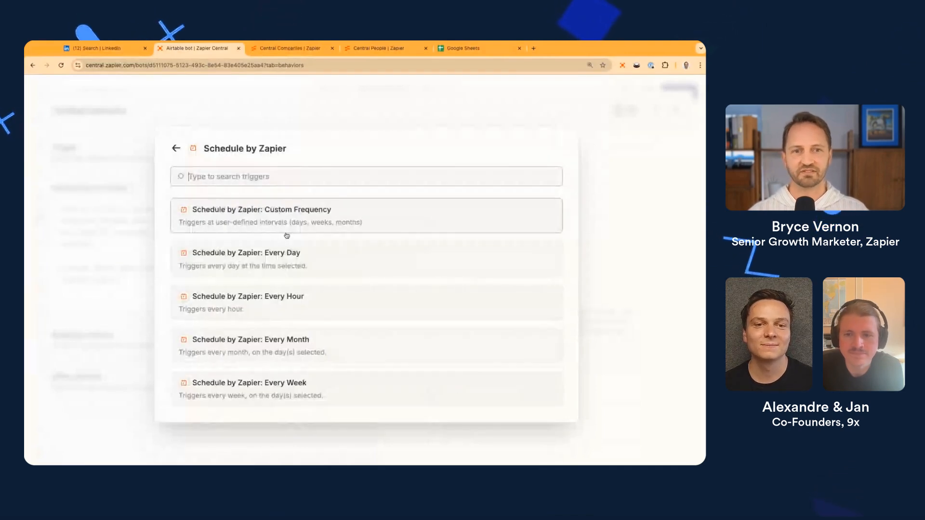
click(331, 383)
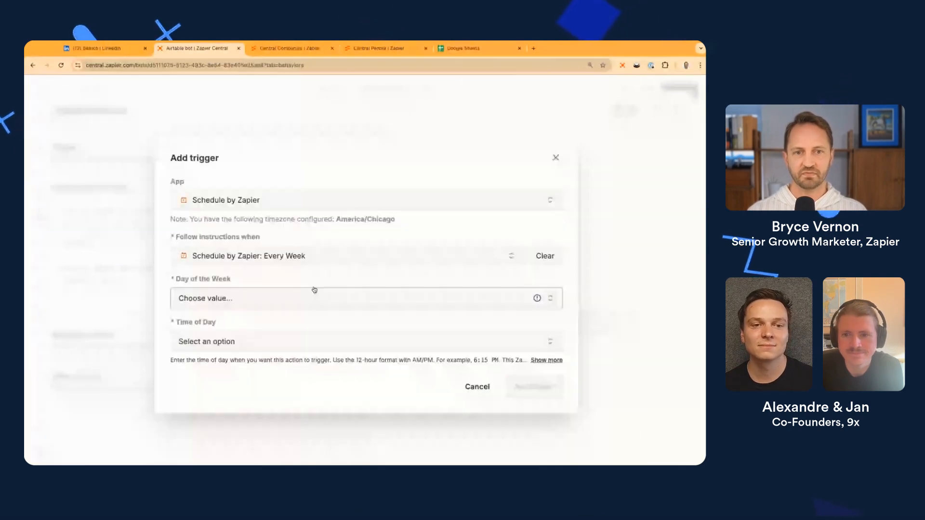
click(314, 295)
click(204, 374)
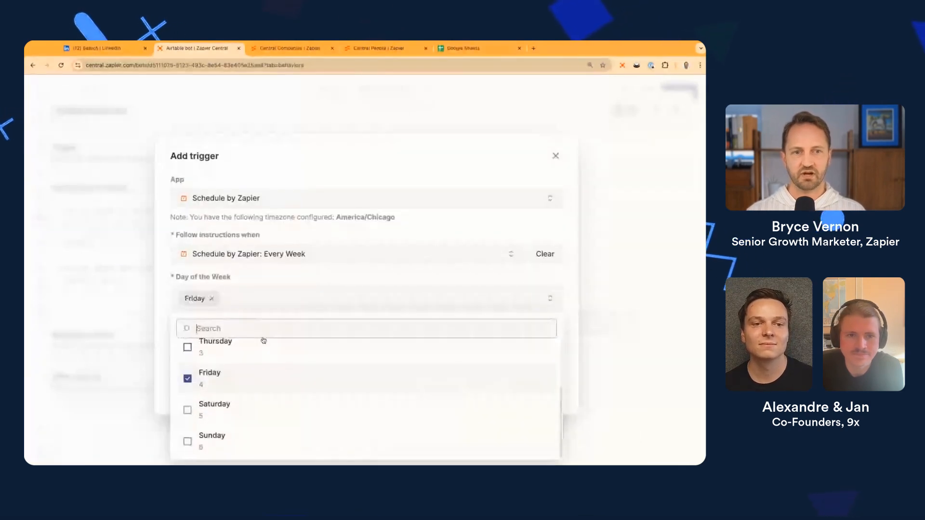
click(281, 342)
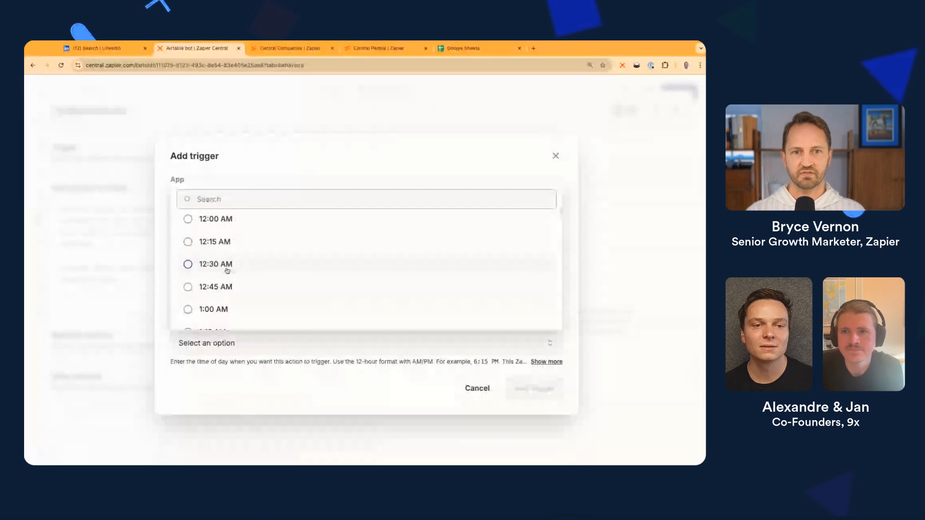
scroll(227, 271, down, 20)
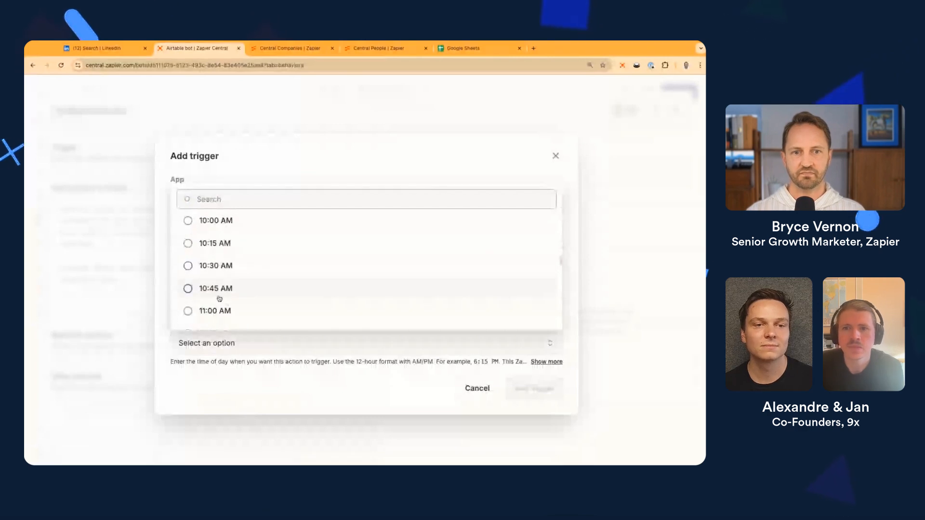
click(222, 223)
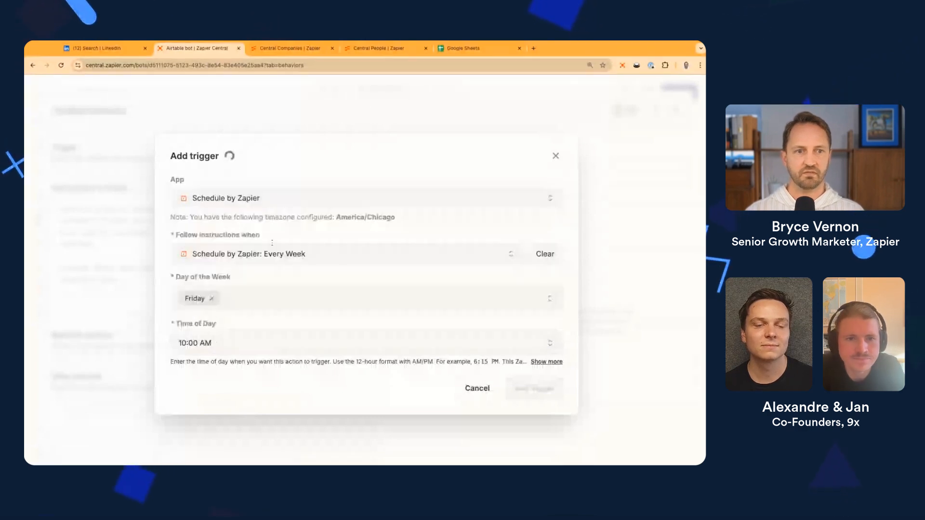
click(524, 389)
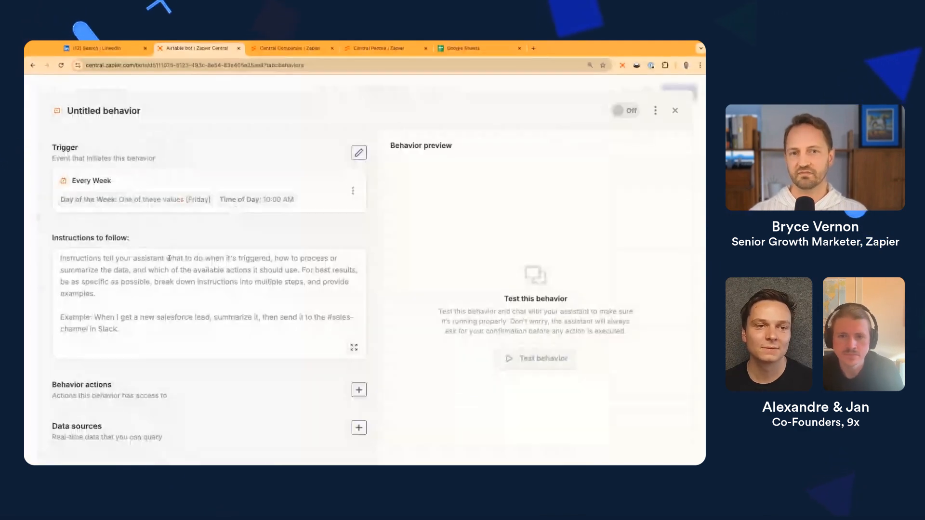
Write the instructions 'Go to my Airtable orders base, tell me the top 3 products, send me', fixing the 'productrs' typo
click(170, 260)
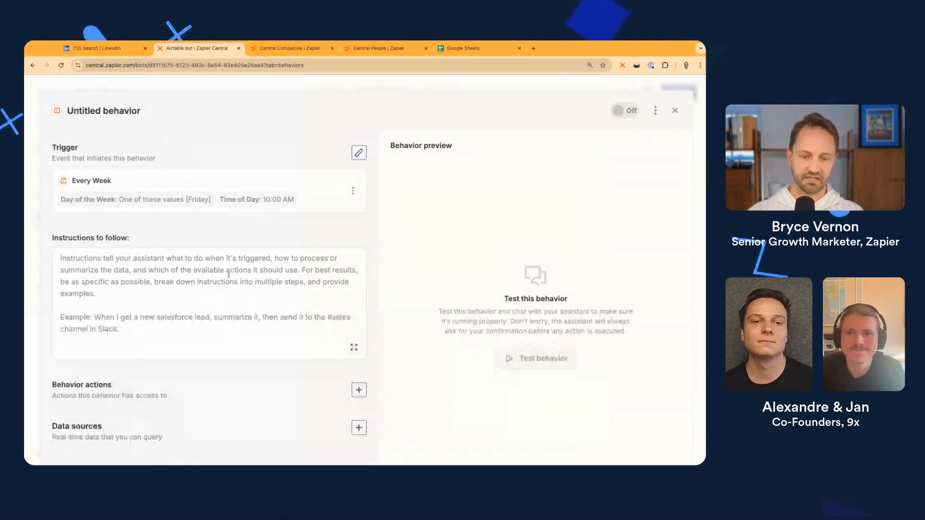
text(Go to my Airtable)
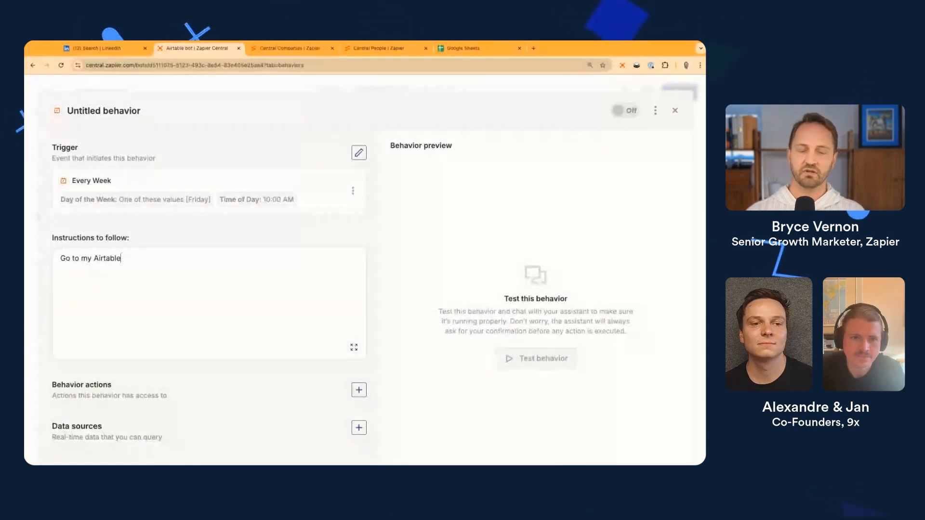
text( orders ba)
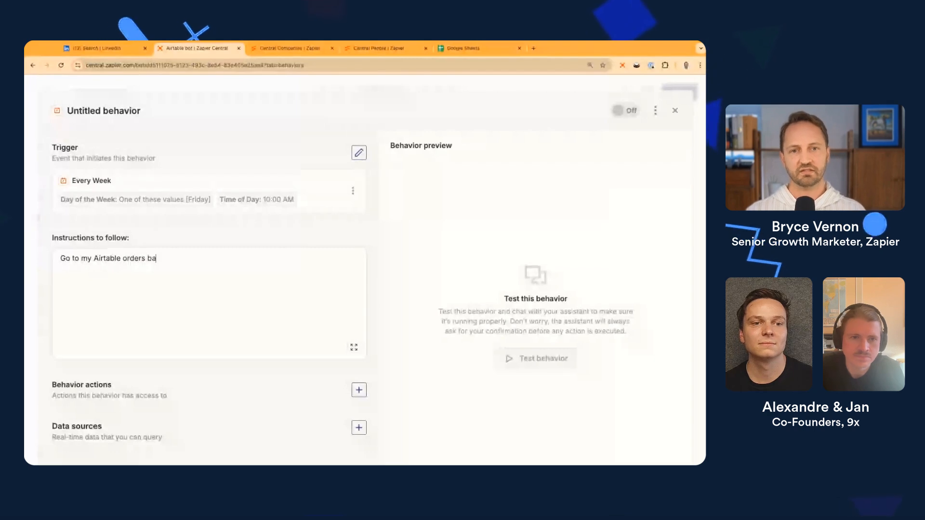
text(se, tell me the top 3 produc)
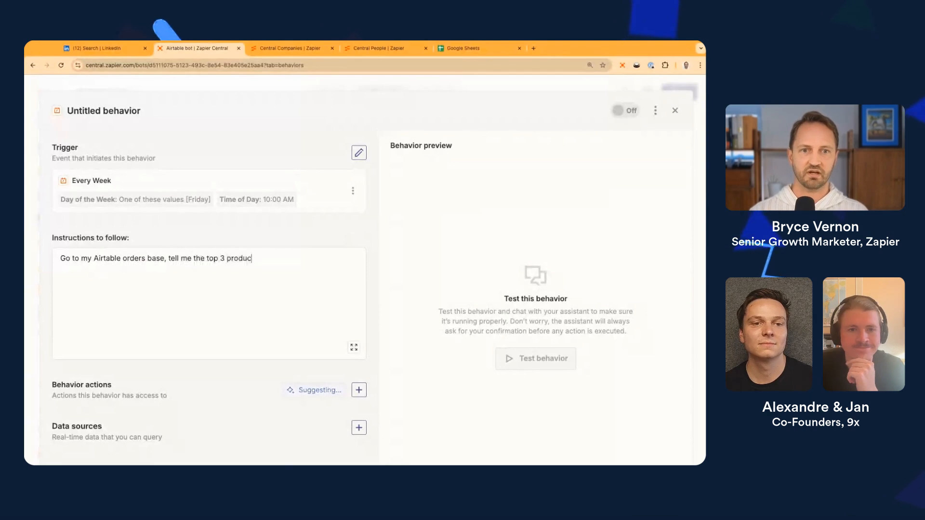
text(trs)
key(BackSpace)
key(BackSpace)
text(s, )
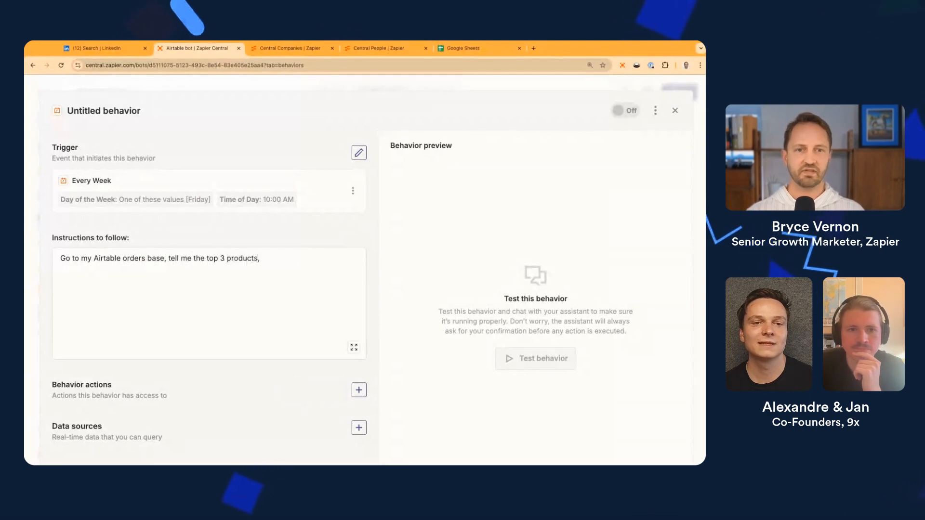
text(send me a Slack DM.)
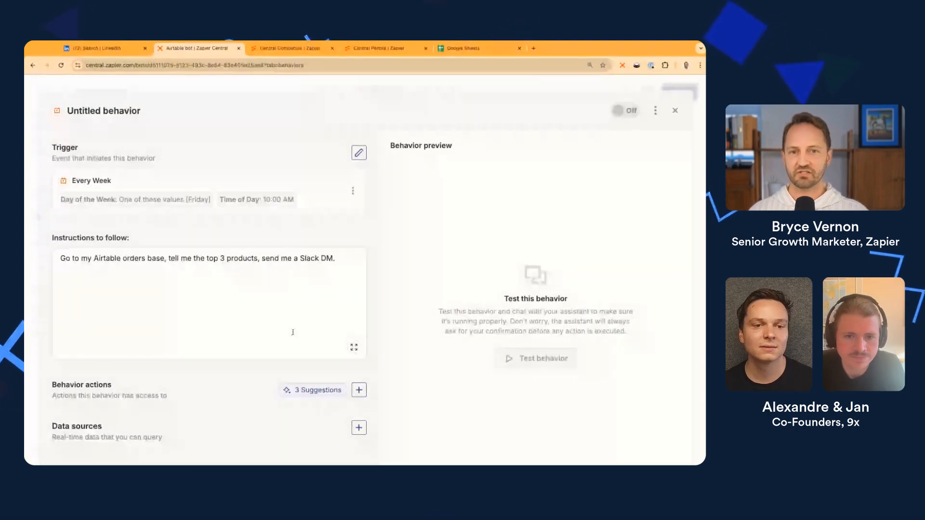
Add the suggested Slack Send Direct Message action using the Zapier workspace Slack connection
click(319, 392)
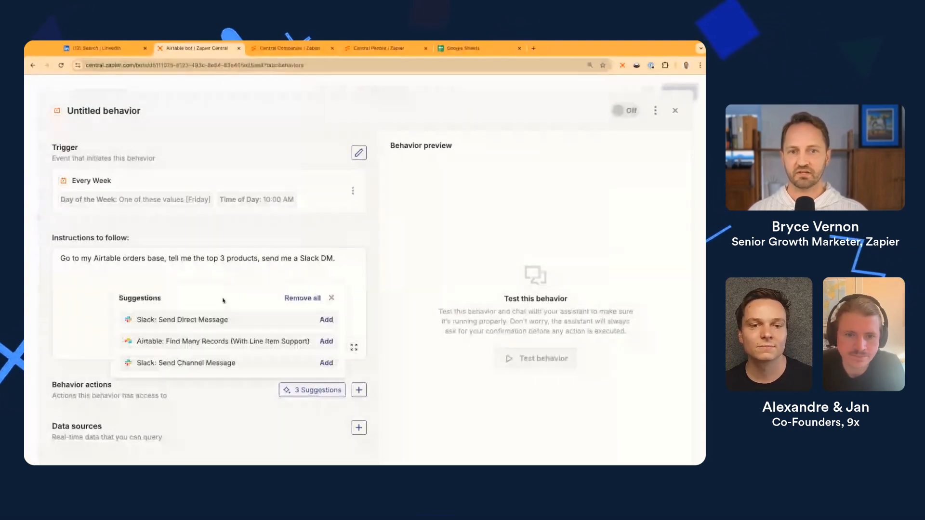
click(326, 320)
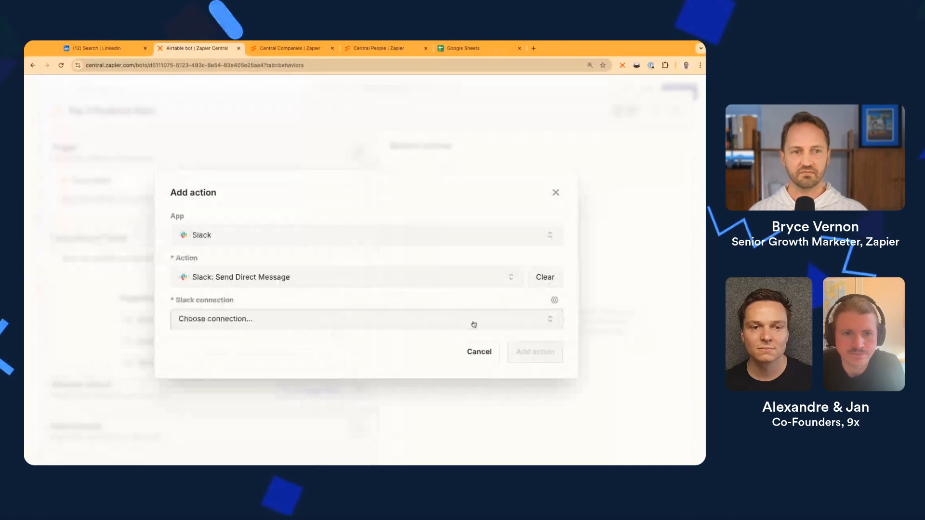
click(434, 318)
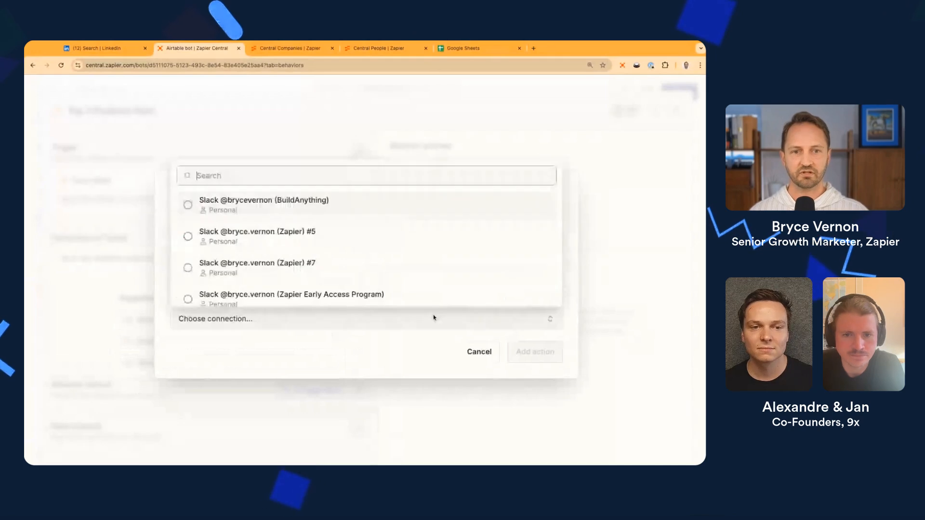
click(272, 247)
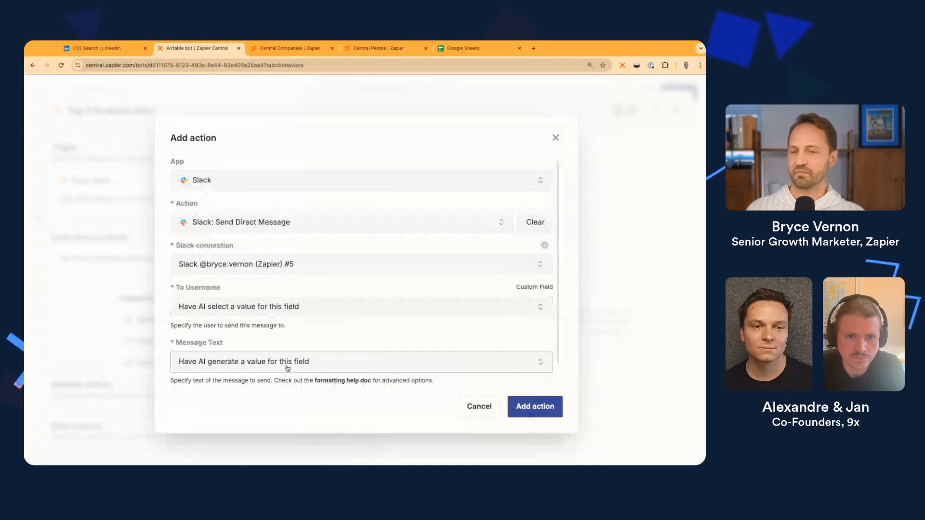
Set the DM's To Username to a specific Slack user and add the action
click(299, 308)
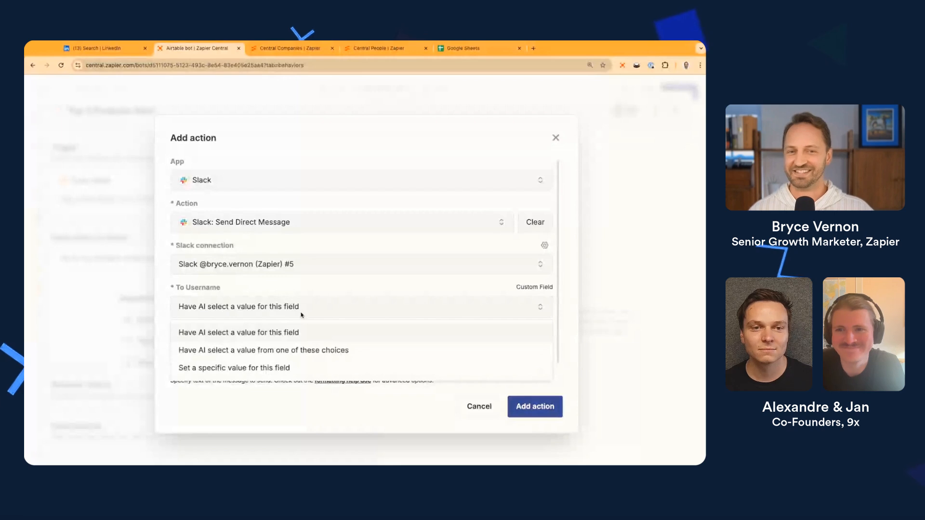
click(299, 369)
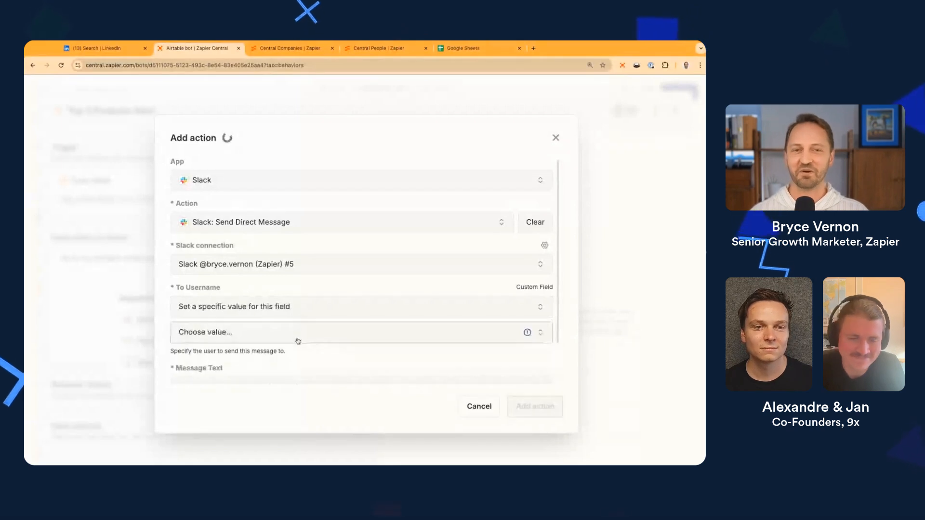
click(296, 340)
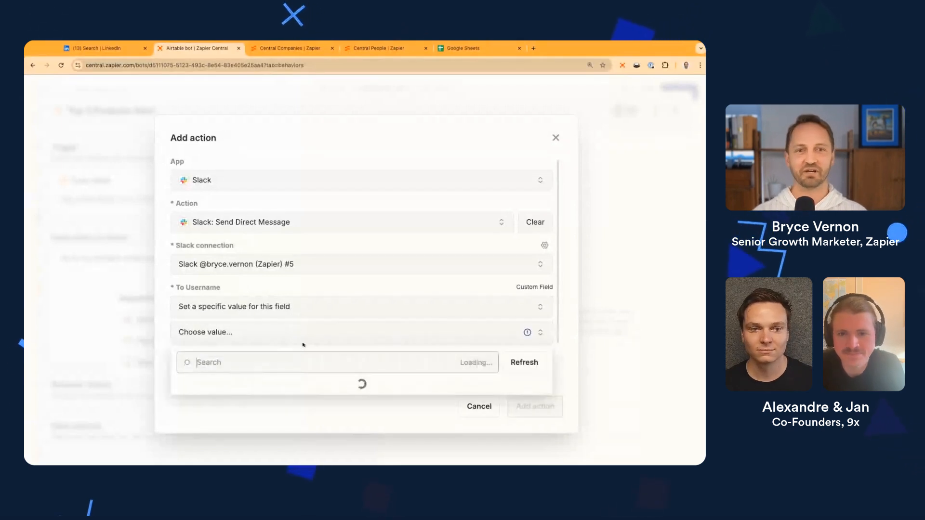
text(Ntru)
key(BackSpace)
key(BackSpace)
key(BackSpace)
key(BackSpace)
text(Bryc)
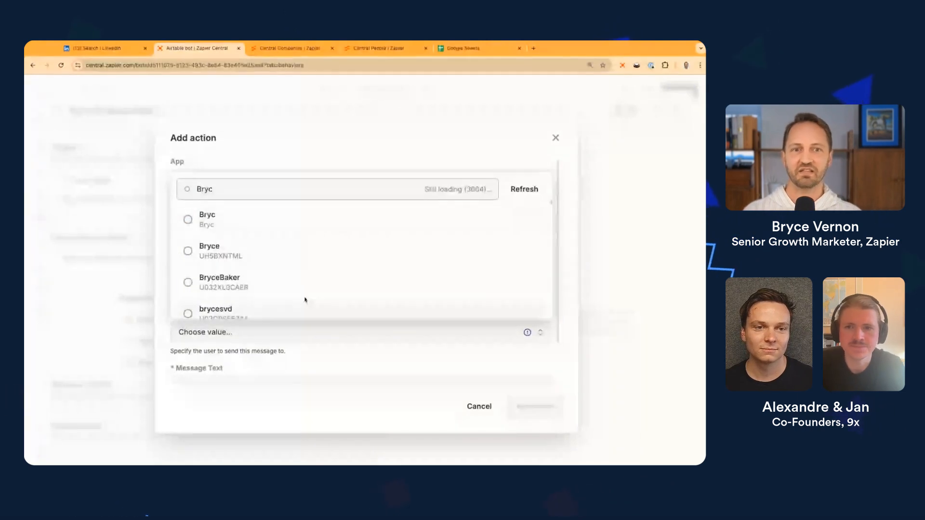
click(237, 250)
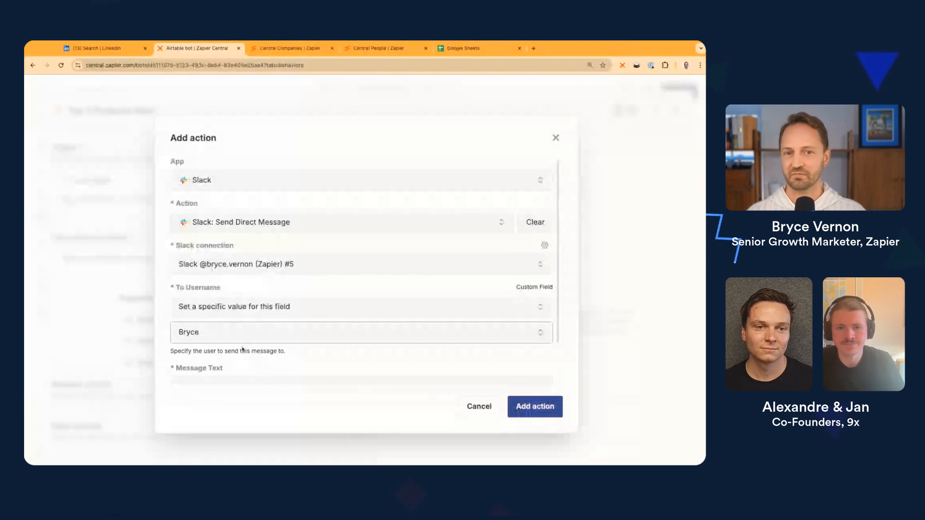
scroll(243, 345, down, 2)
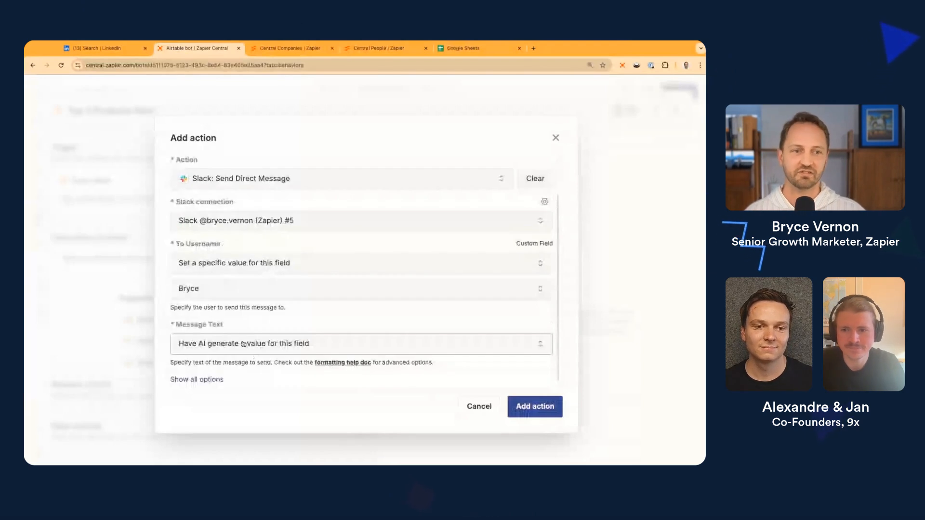
click(532, 408)
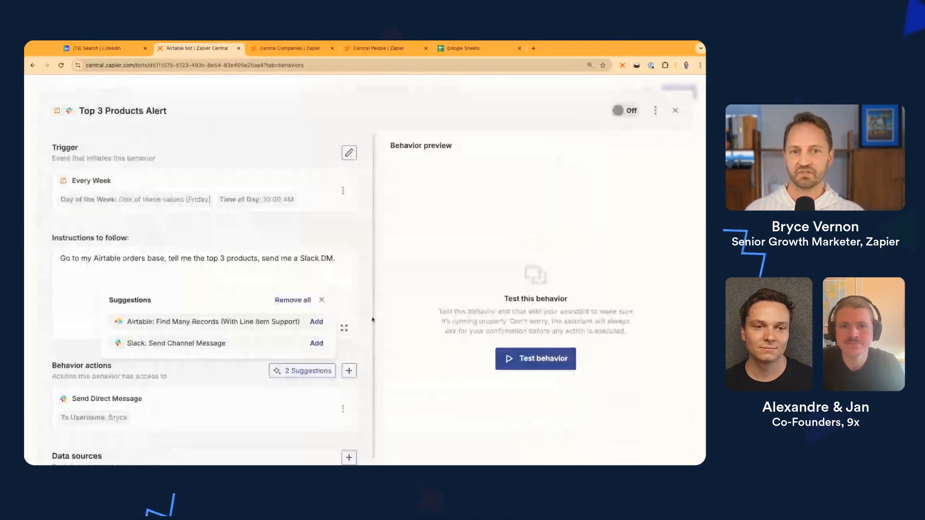
Add the Airtable Find Many Records (With Line Item Support) action with Table set to Orders
click(316, 322)
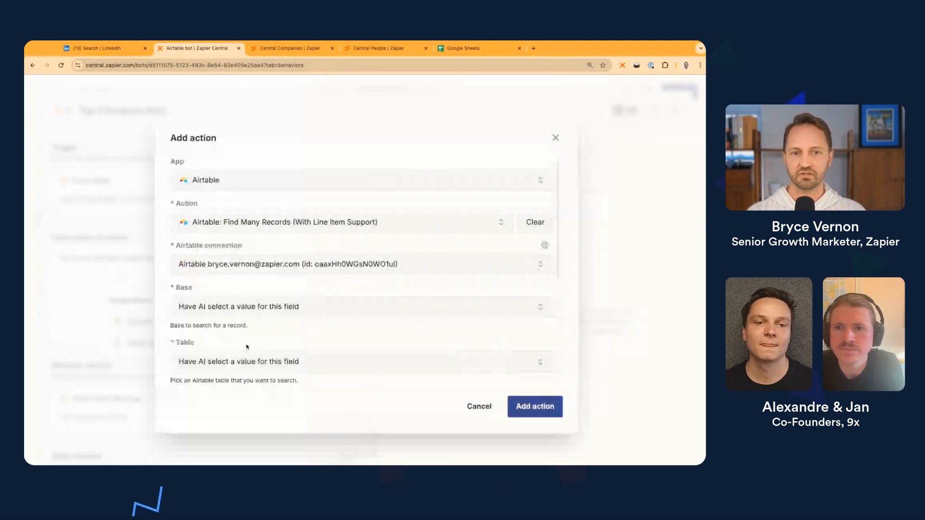
click(275, 376)
scroll(274, 370, down, 3)
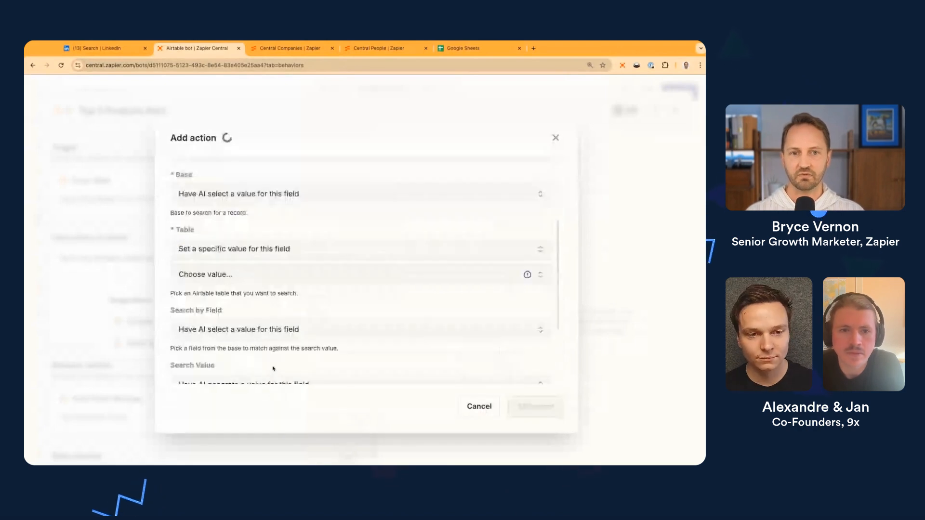
click(240, 277)
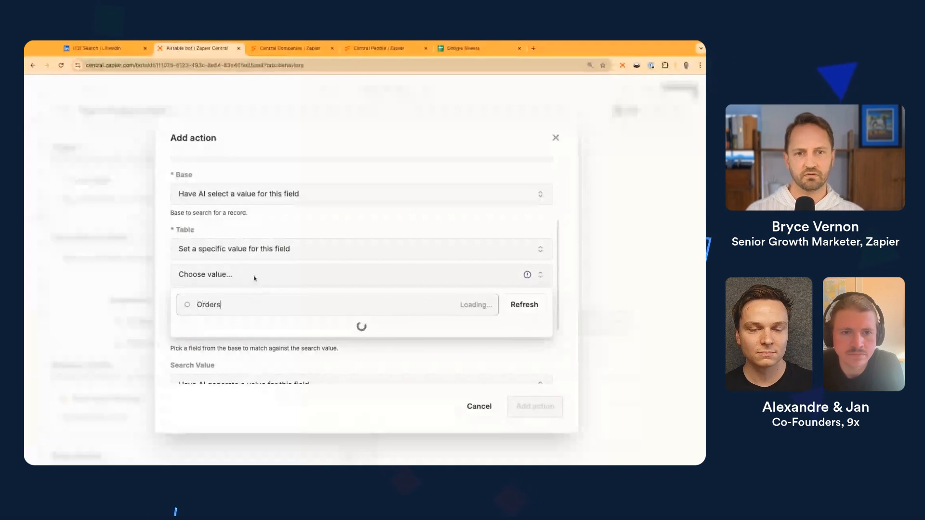
click(243, 327)
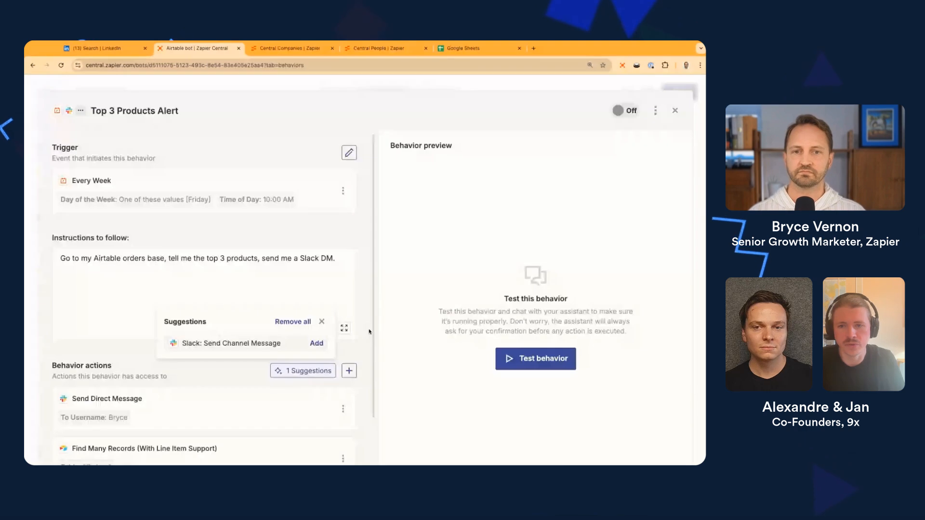
Dismiss the remaining action suggestions and scroll down the behavior editor to Data sources
click(114, 352)
scroll(220, 367, down, 1)
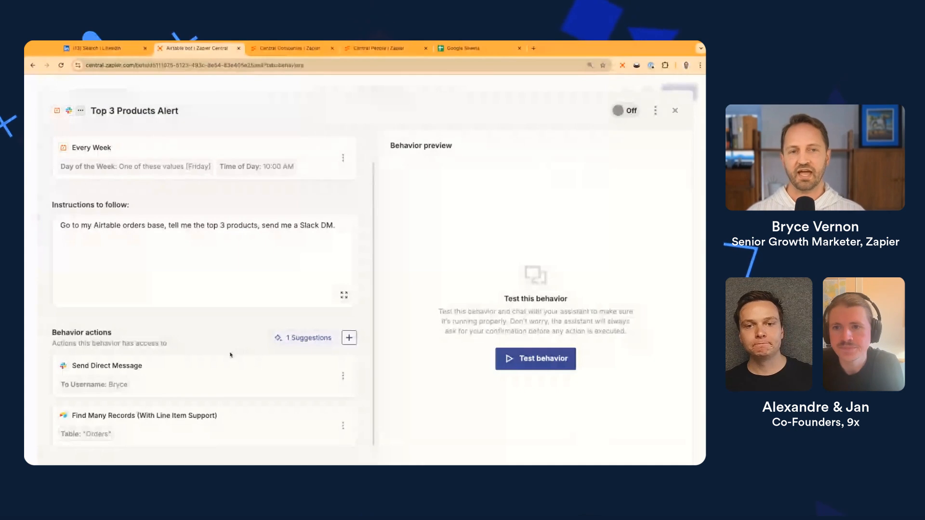
scroll(228, 349, down, 1)
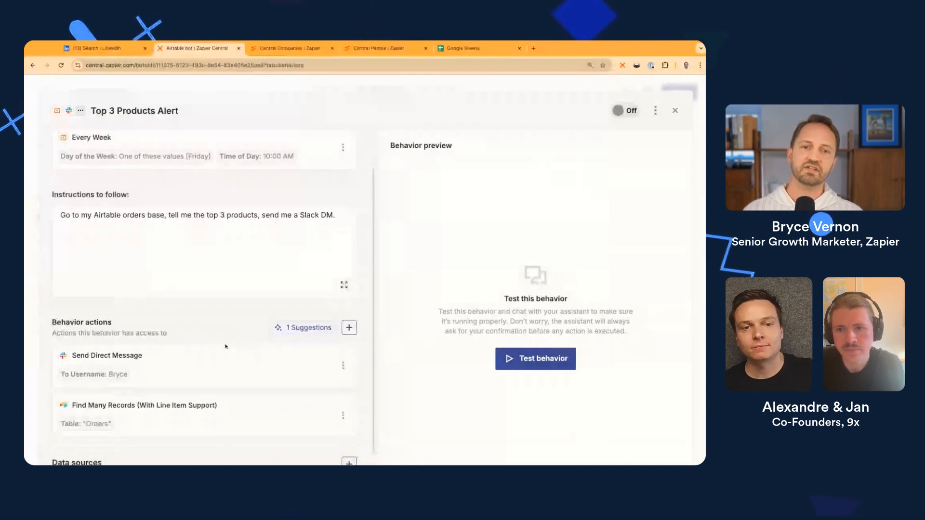
scroll(211, 354, down, 1)
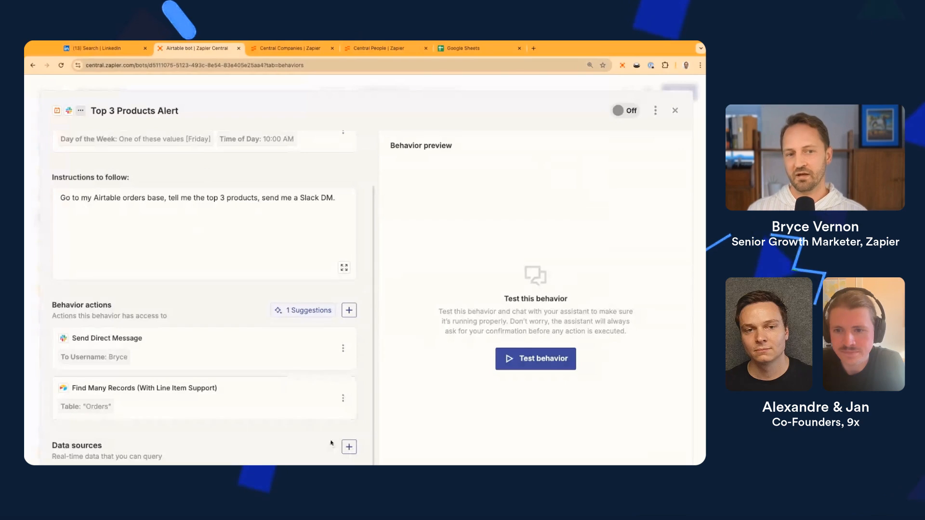
Add an Airtable data source with its Base set to Store Orders
click(349, 447)
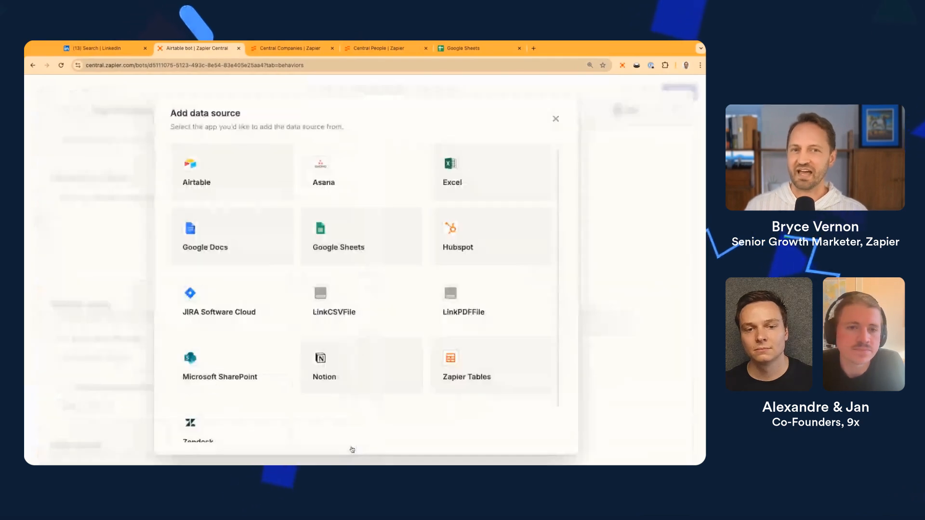
click(216, 185)
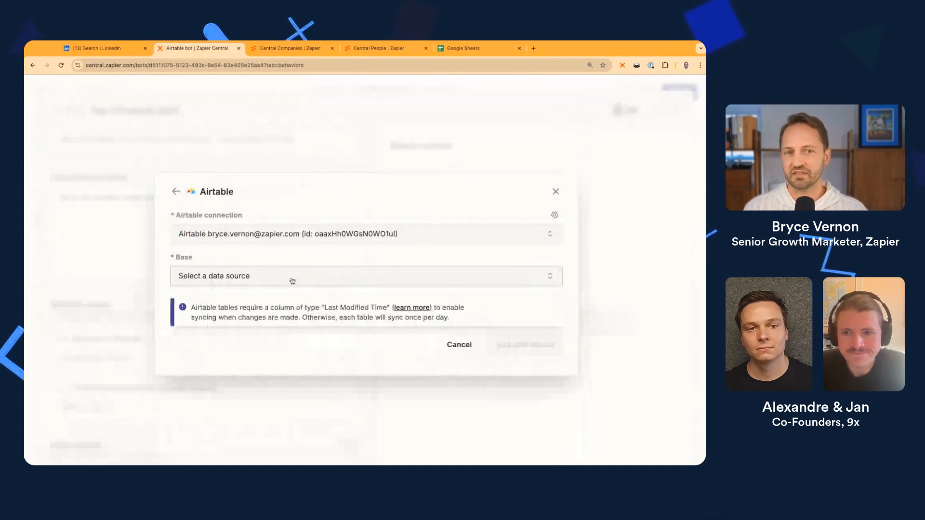
click(292, 280)
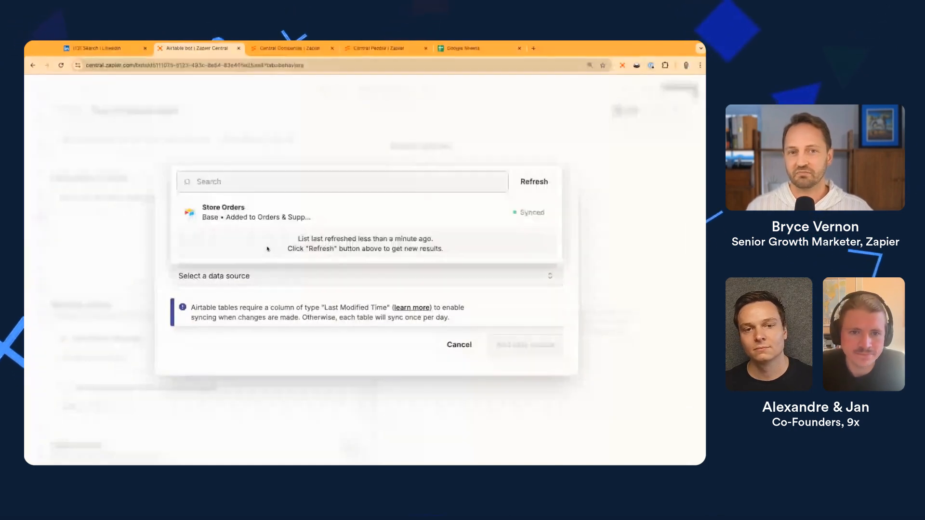
click(248, 212)
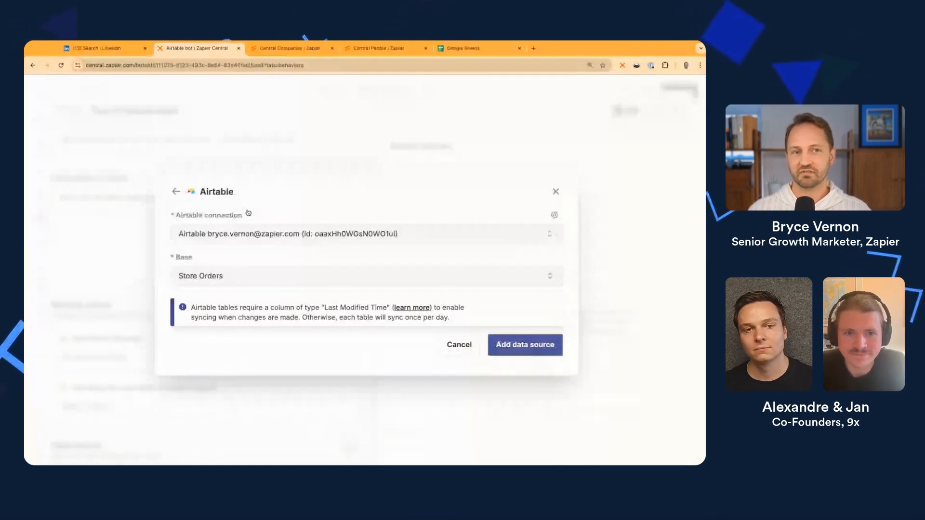
click(510, 344)
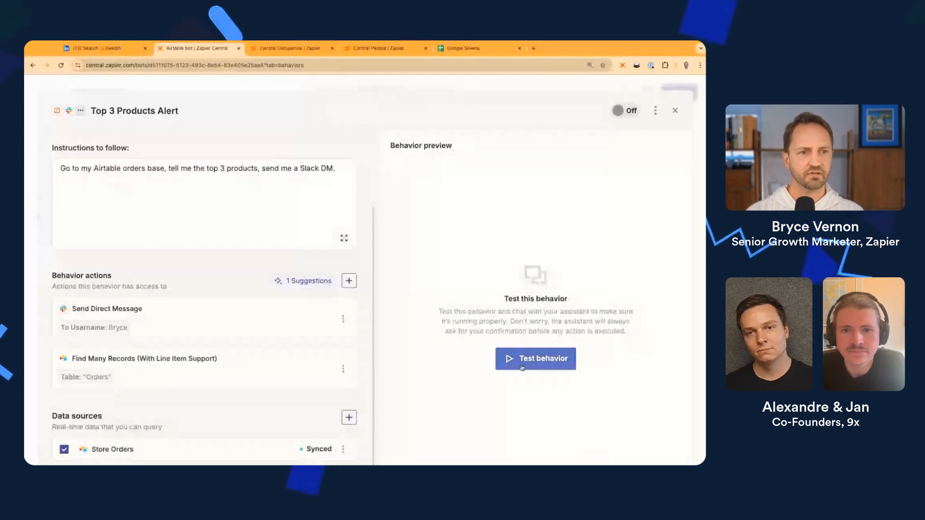
Start a test run of the behavior and inspect the Find Many Records step details
click(540, 362)
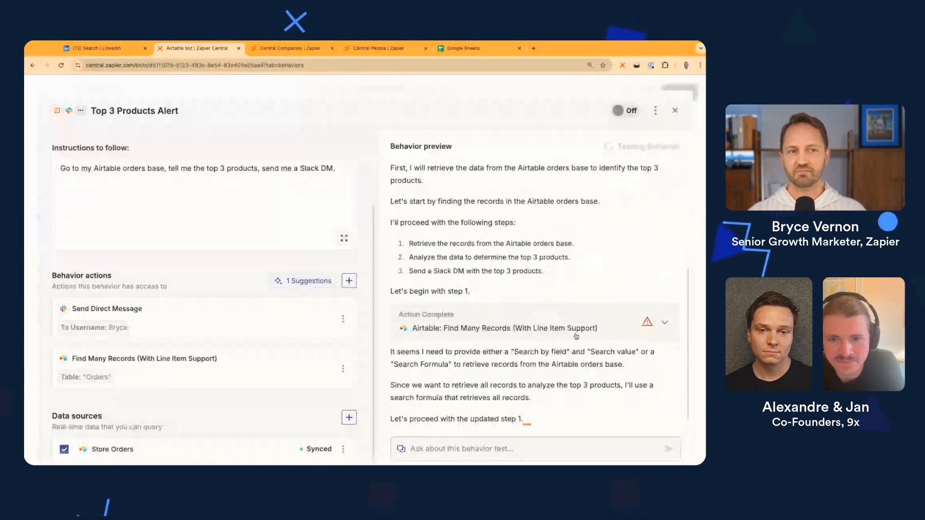
click(664, 324)
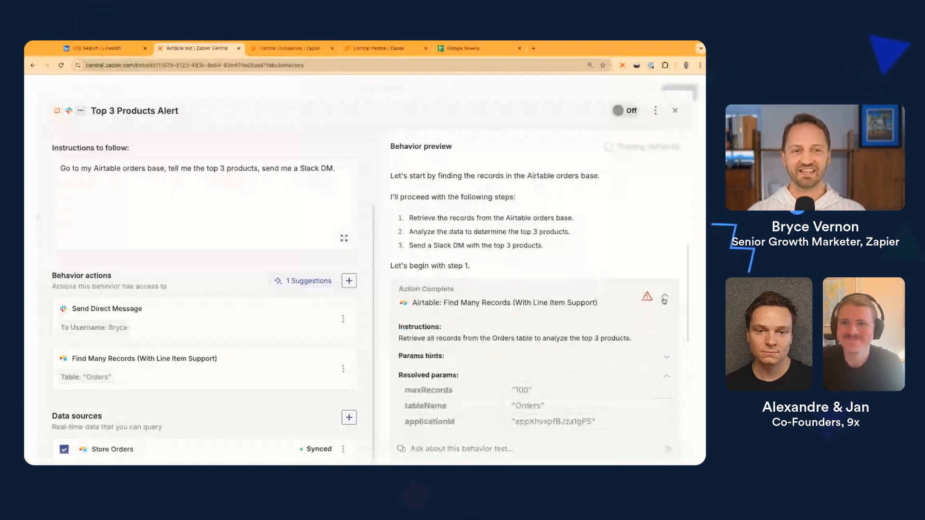
click(664, 299)
Remove the Find Many Records action from the behavior
click(343, 370)
click(315, 414)
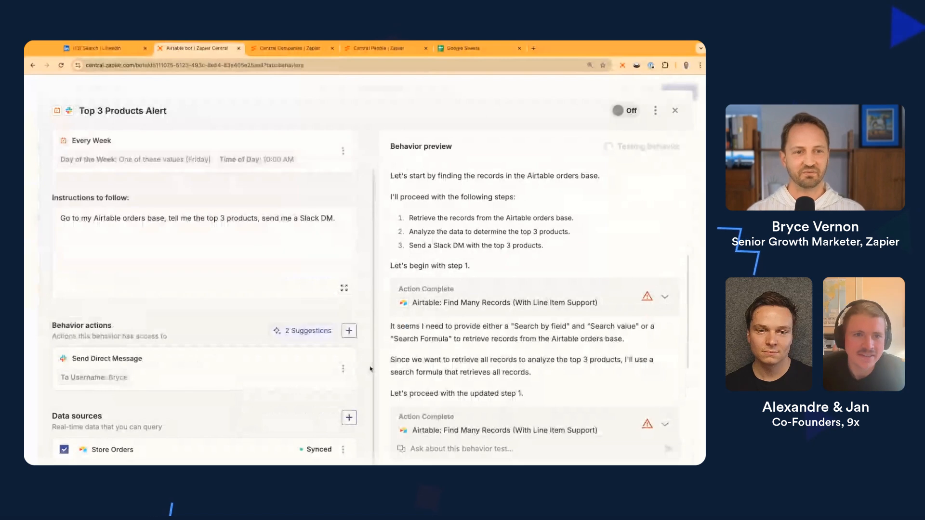
scroll(630, 231, up, 8)
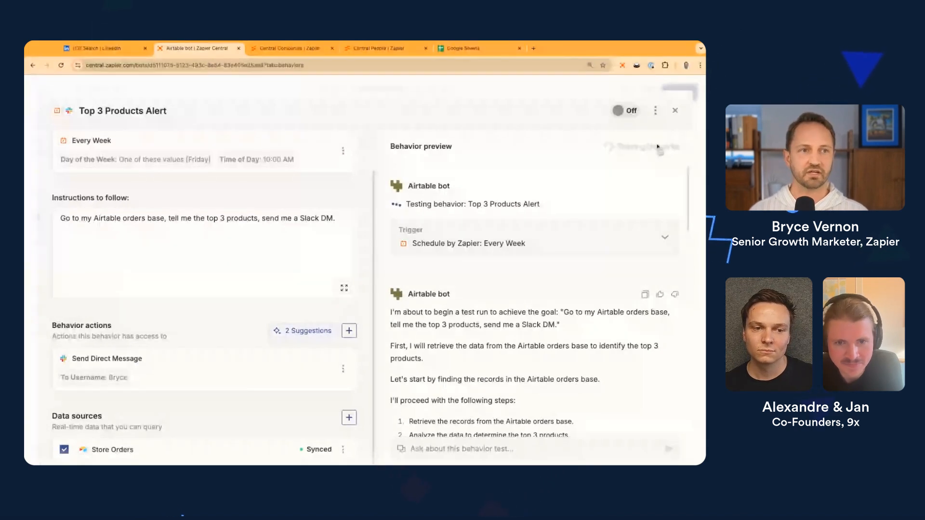
Review the 21 retrieved order records in the test preview, then close the behavior editor
click(655, 113)
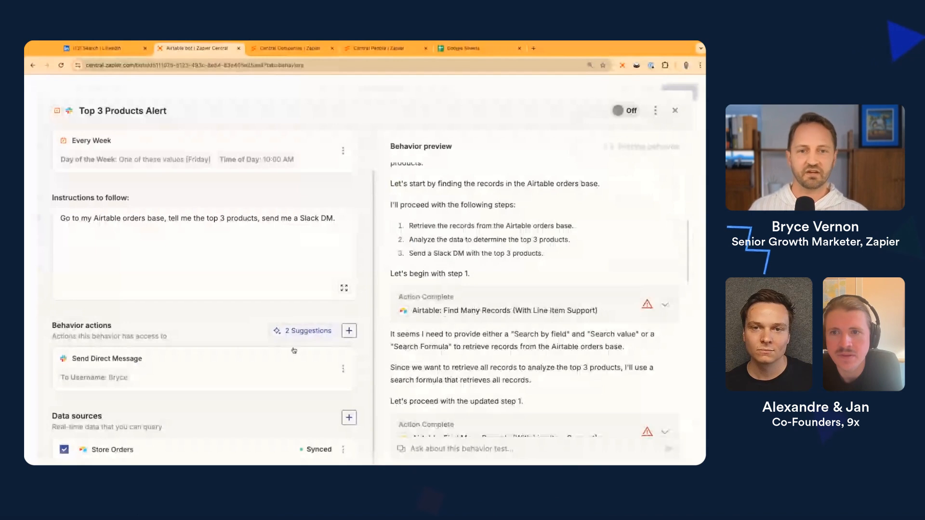
scroll(499, 350, down, 8)
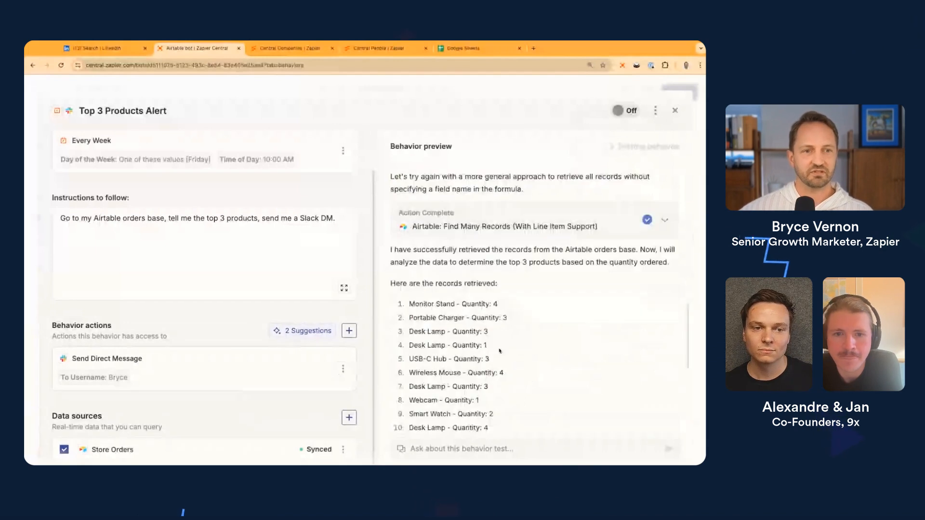
scroll(499, 350, down, 2)
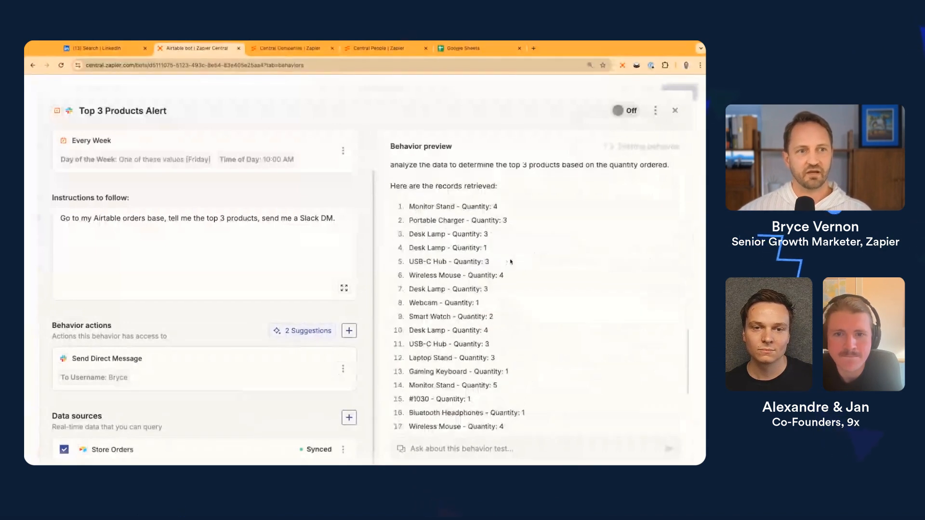
scroll(510, 261, up, 1)
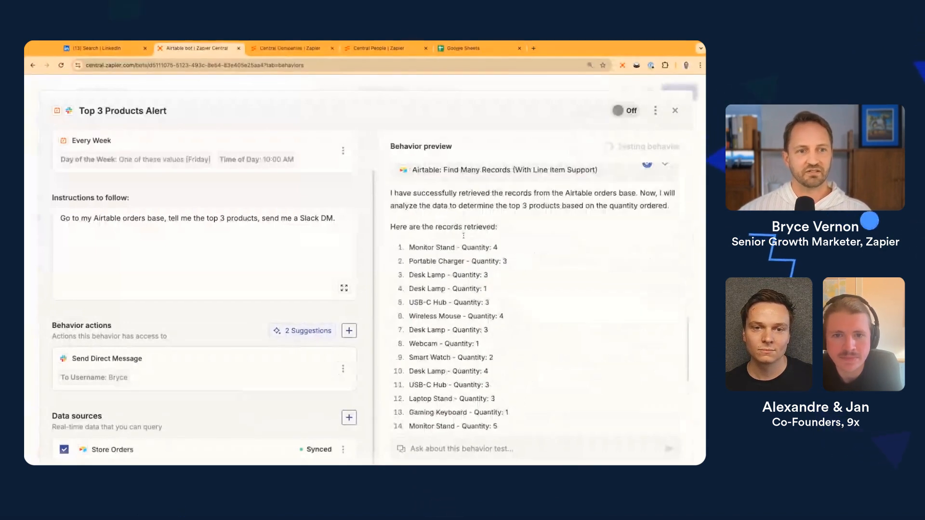
scroll(464, 235, down, 4)
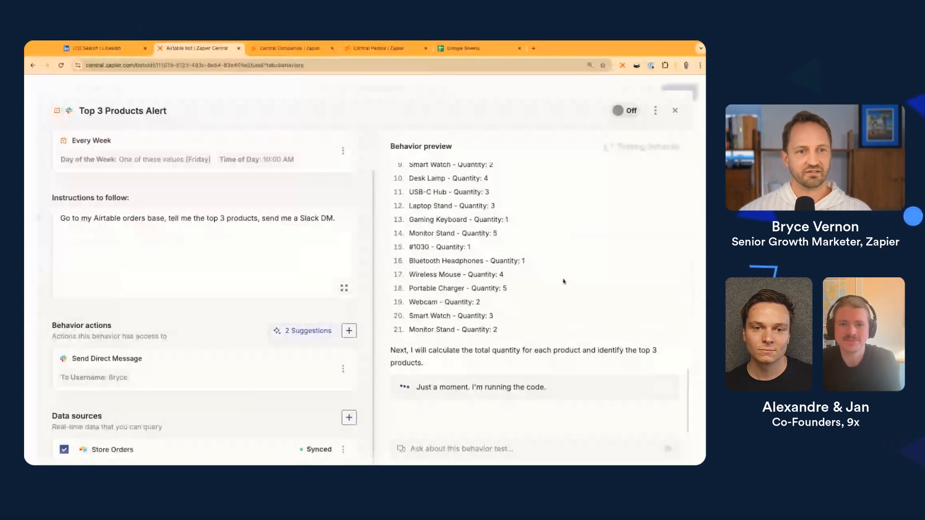
scroll(563, 281, up, 3)
scroll(624, 206, down, 3)
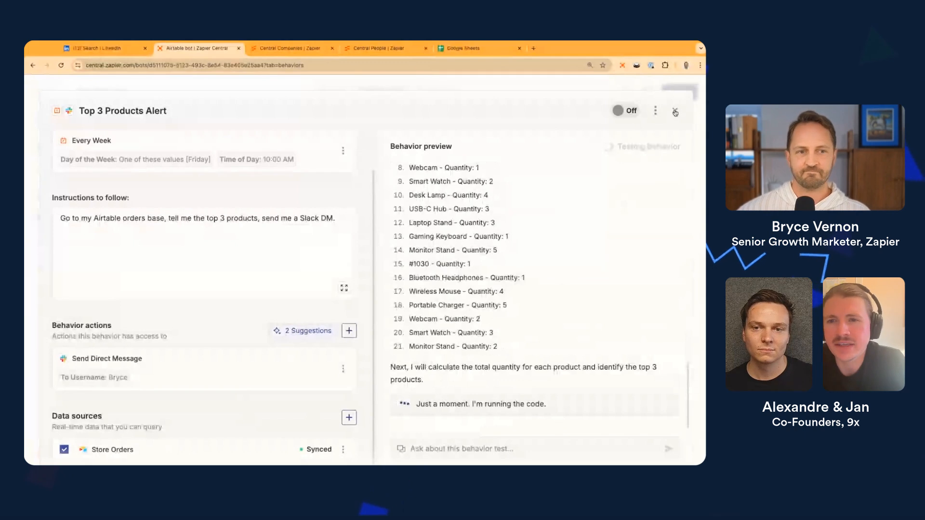
scroll(615, 252, up, 1)
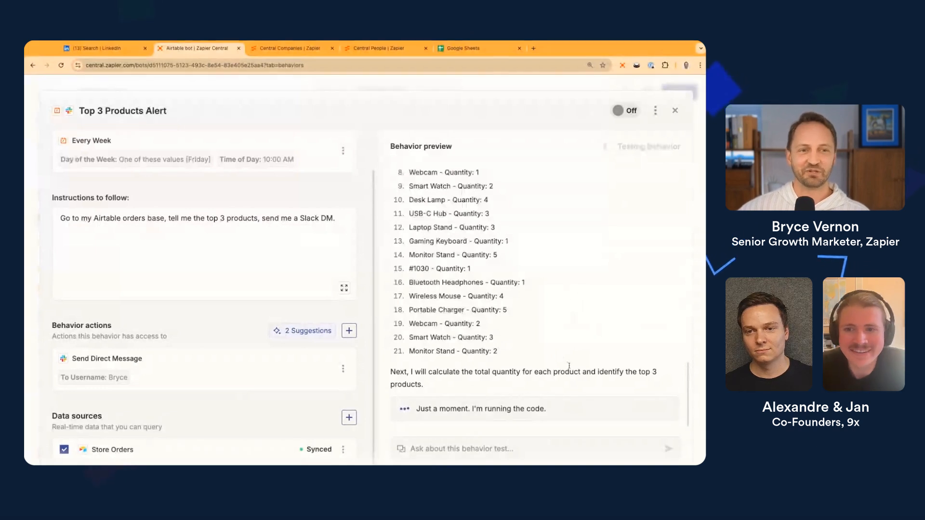
scroll(474, 381, down, 1)
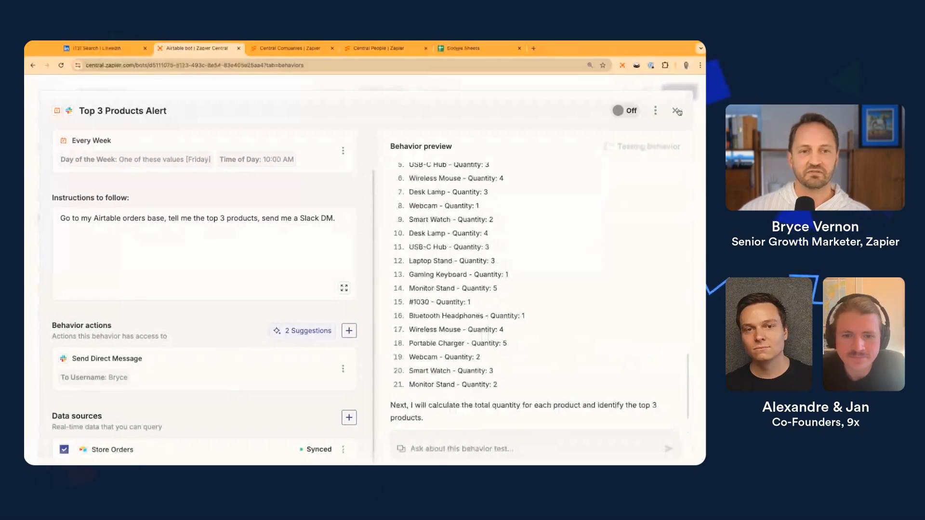
click(676, 111)
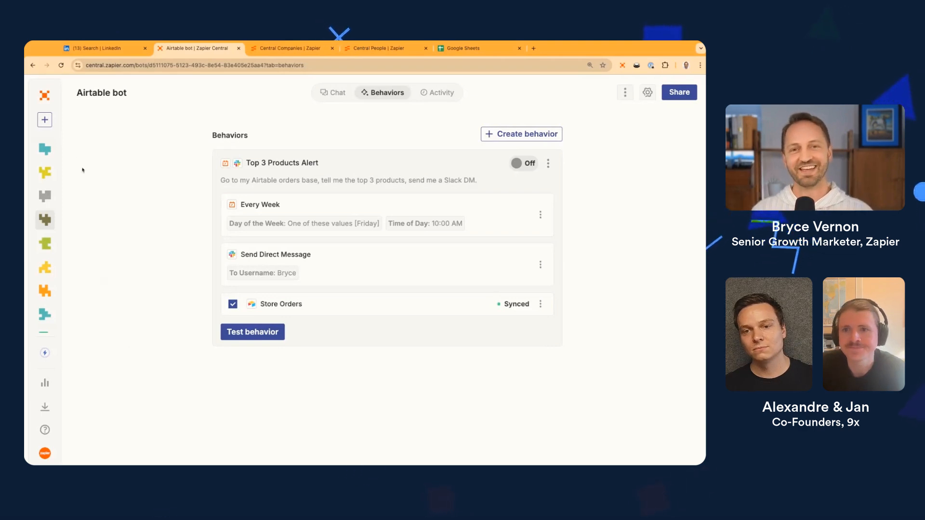
mouse_move(48, 197)
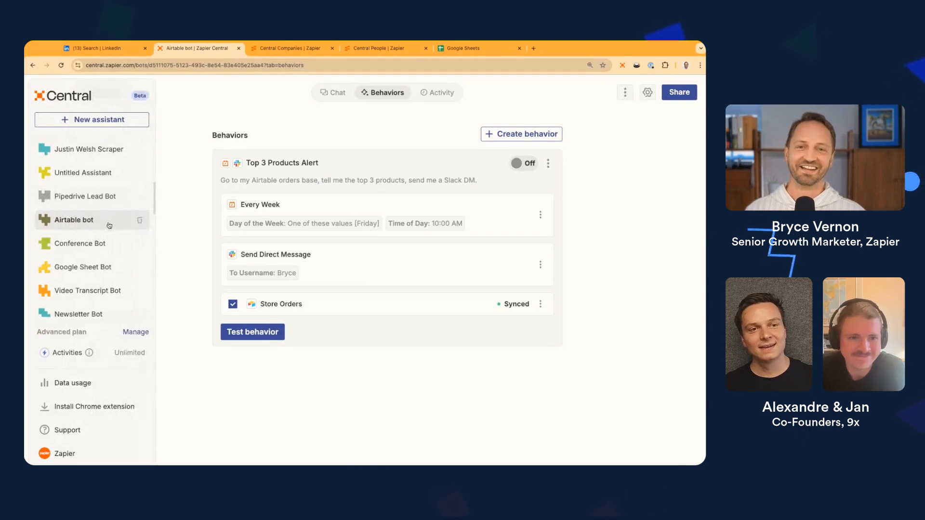
scroll(114, 235, down, 1)
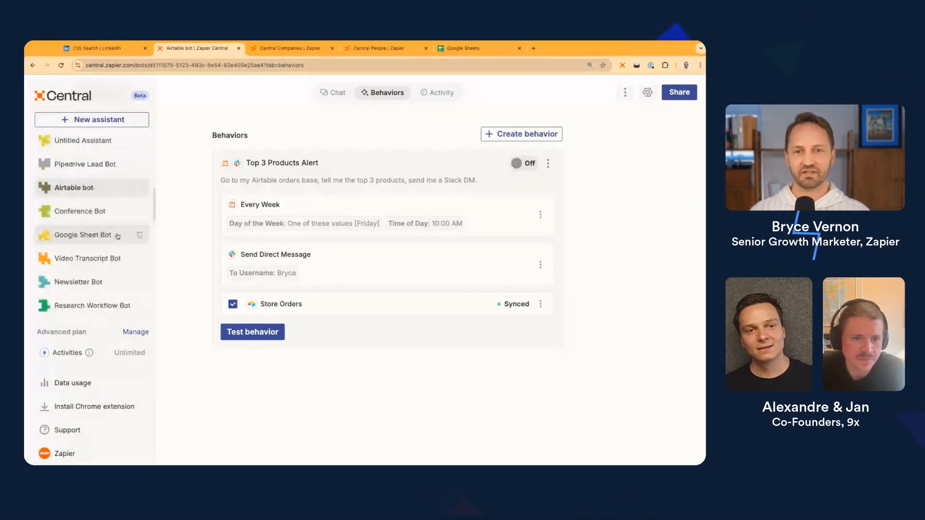
scroll(102, 172, down, 1)
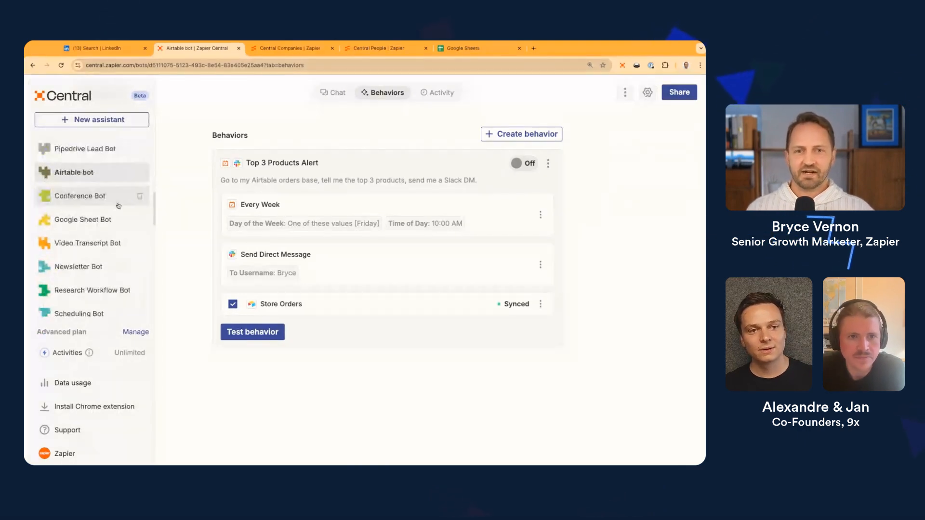